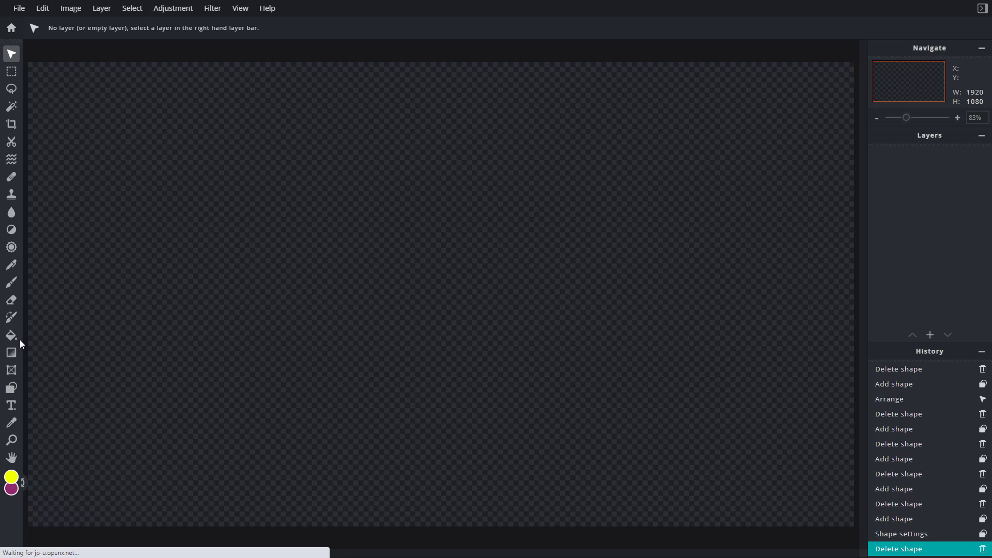
Activate the Shape tool and dismiss the ad banner at the bottom of the window.
left_click(11, 391)
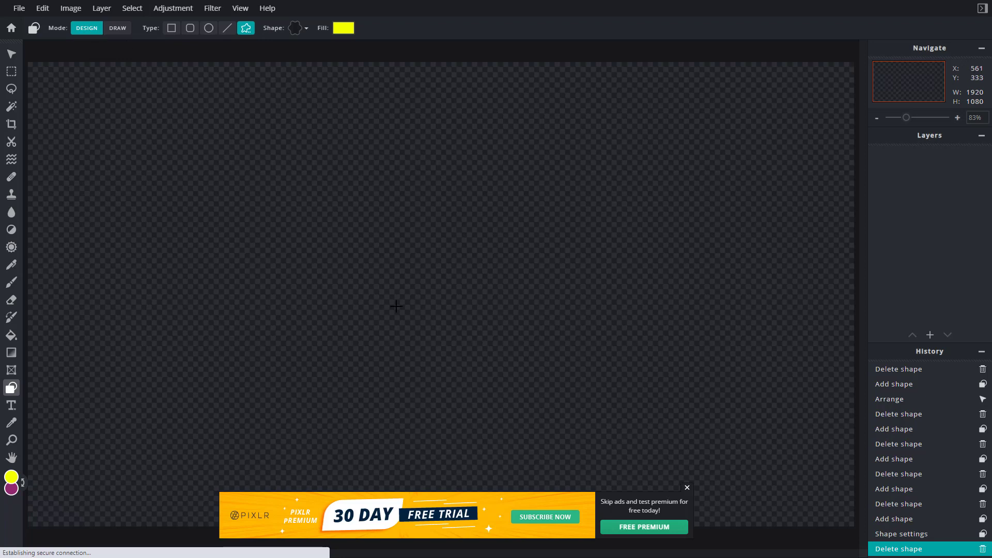
left_click(687, 488)
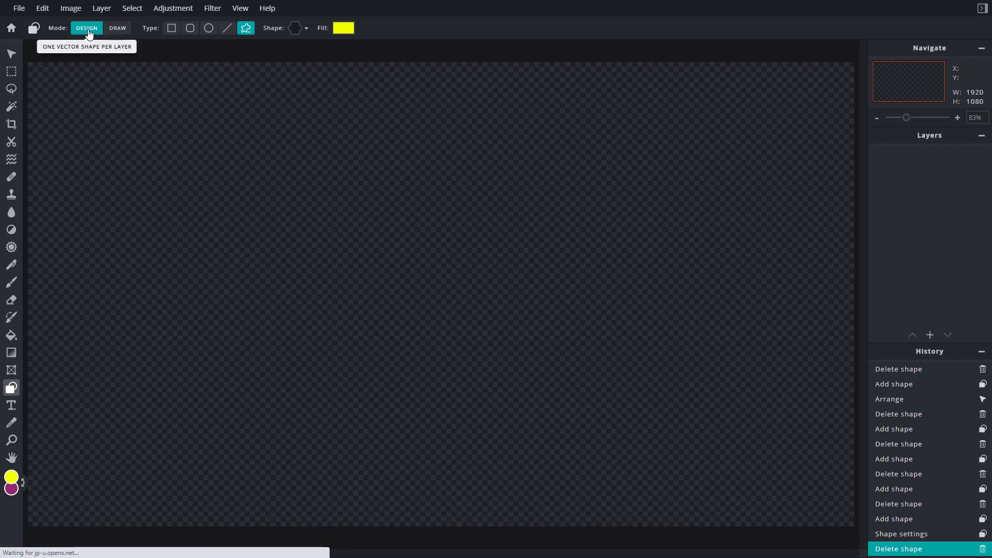
Draw a yellow square at the top left and a wider yellow rectangle beside it.
left_click(173, 31)
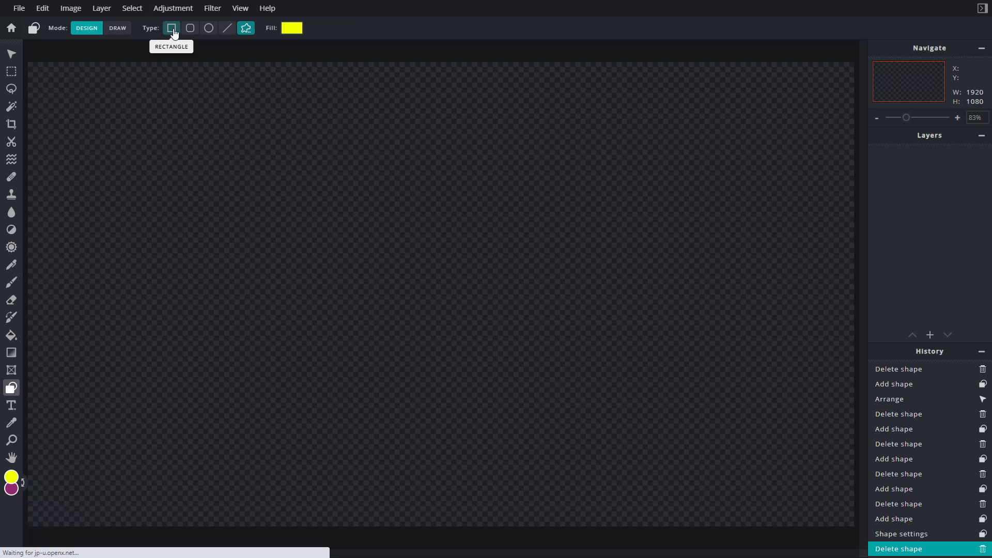
mouse_move(107, 88)
left_mouse_down()
mouse_move(122, 121)
mouse_move(168, 170)
left_mouse_up()
left_click_drag(233, 109, 385, 226)
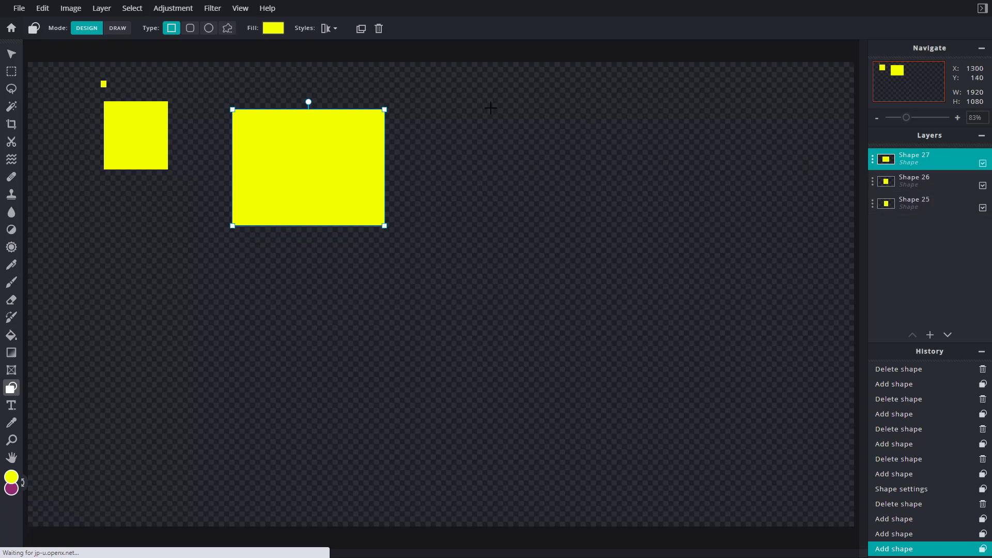
Draw a rounded rectangle at the right with corner radius about 73, then make it an ellipse.
left_click(194, 36)
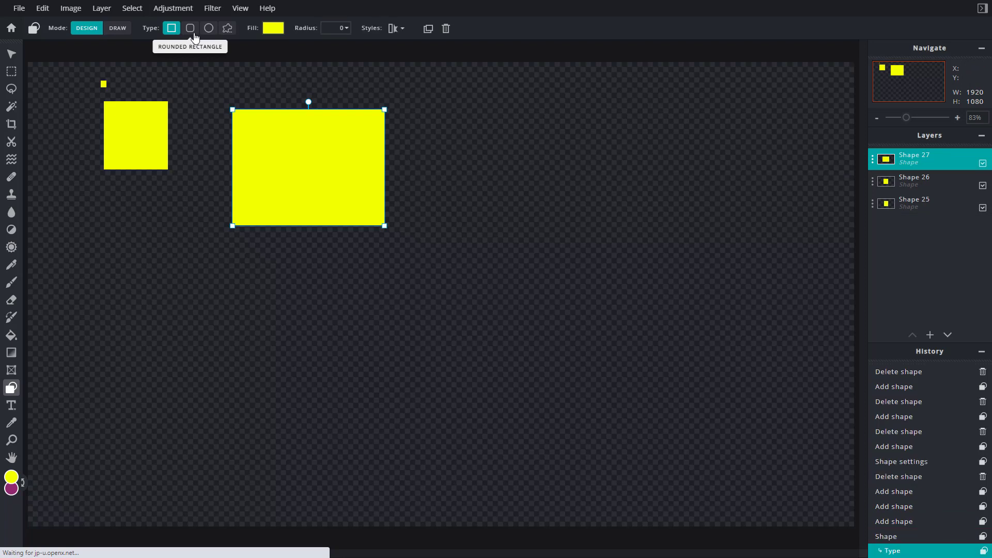
left_click_drag(475, 102, 626, 236)
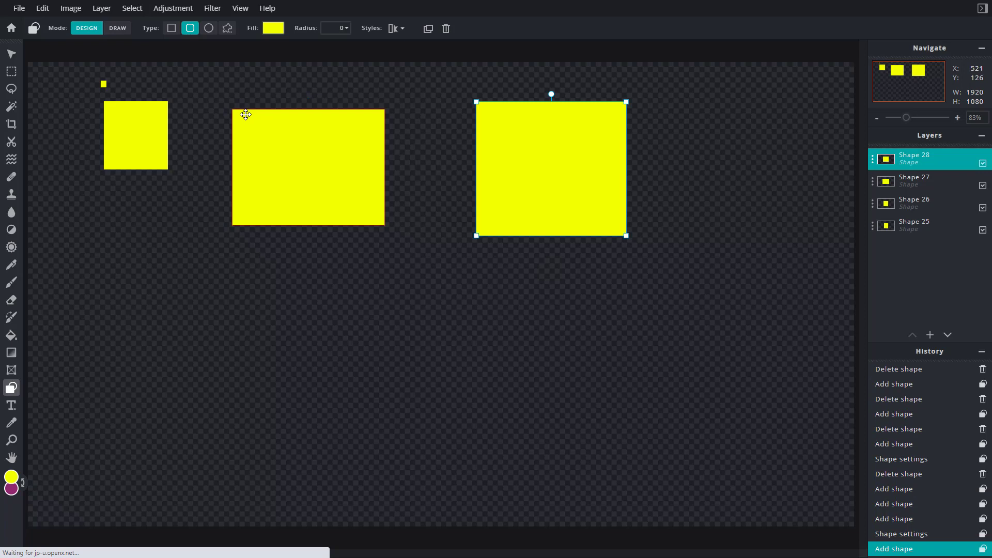
left_click(348, 29)
left_click_drag(255, 48, 326, 53)
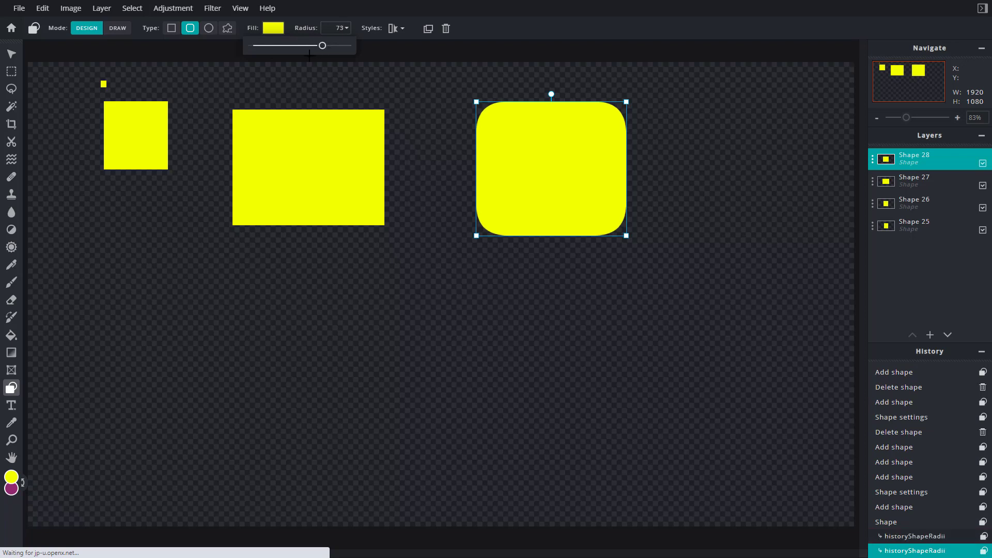
left_click(209, 29)
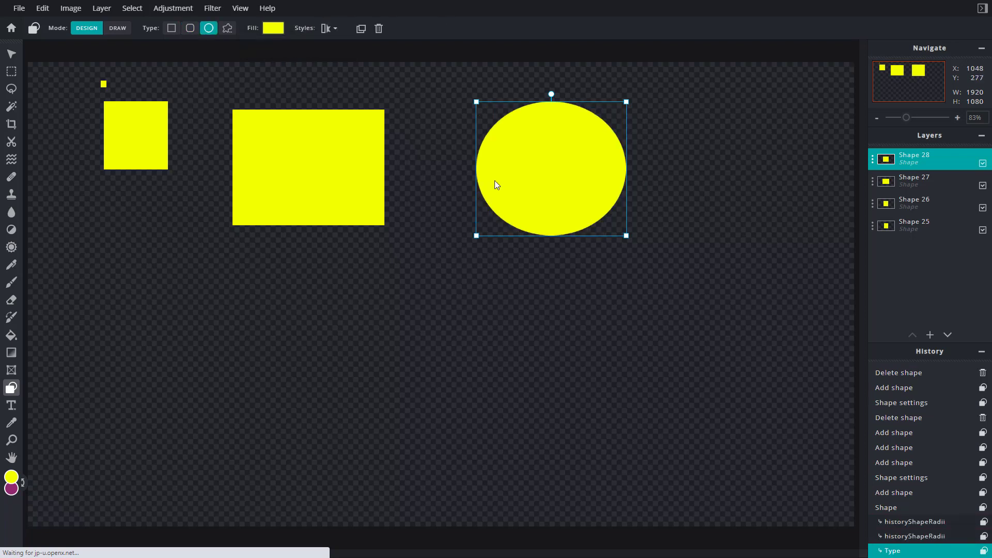
Convert the middle rectangle to an ellipse and draw a yellow circle below the square.
left_click(377, 152)
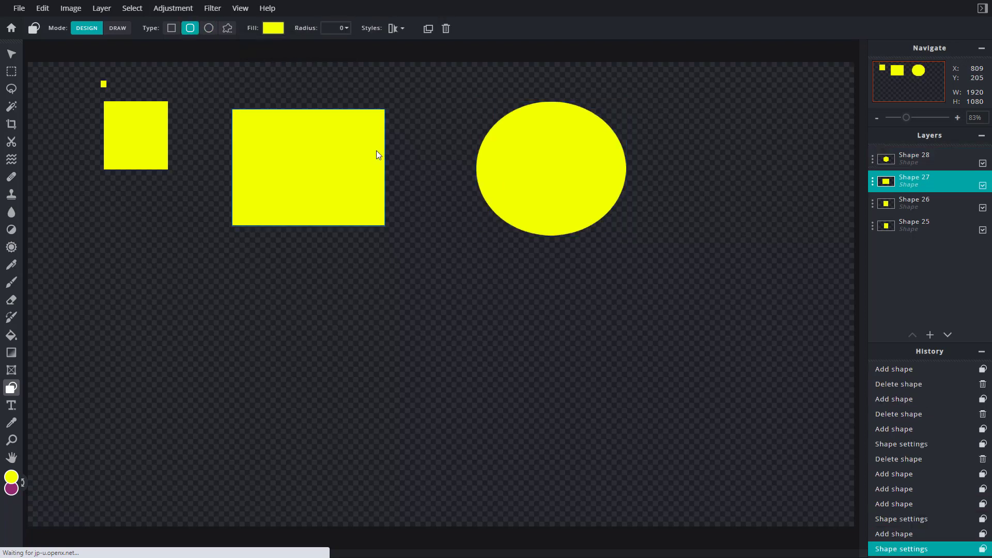
left_click(215, 30)
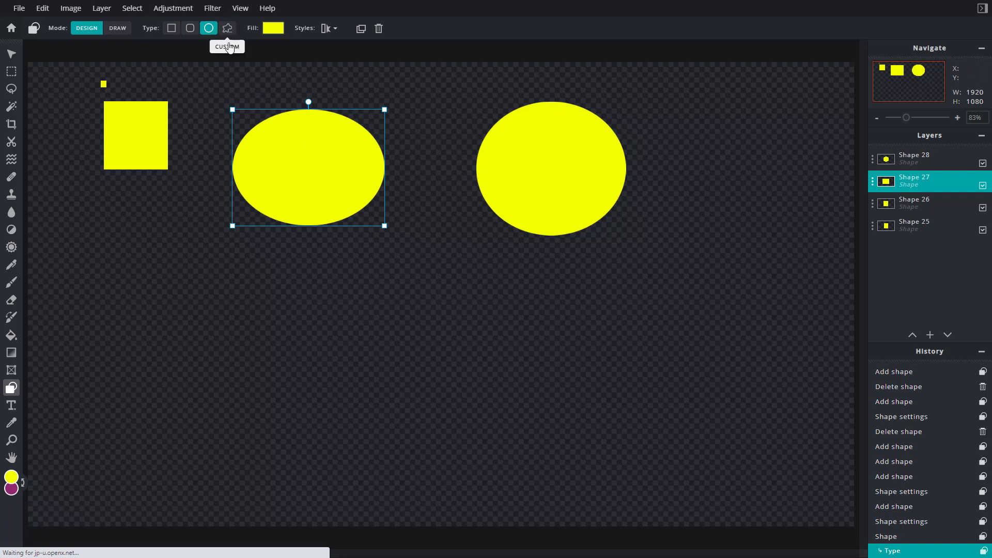
left_click(158, 263)
left_click_drag(99, 222, 259, 386)
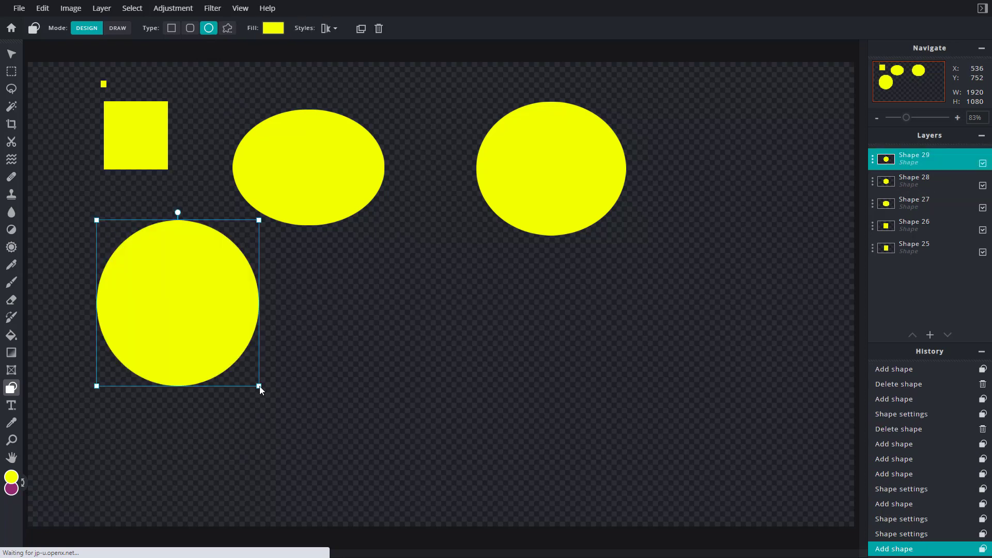
Change the lower-left circle into a flame-topped custom shape from the shape list.
left_click(231, 31)
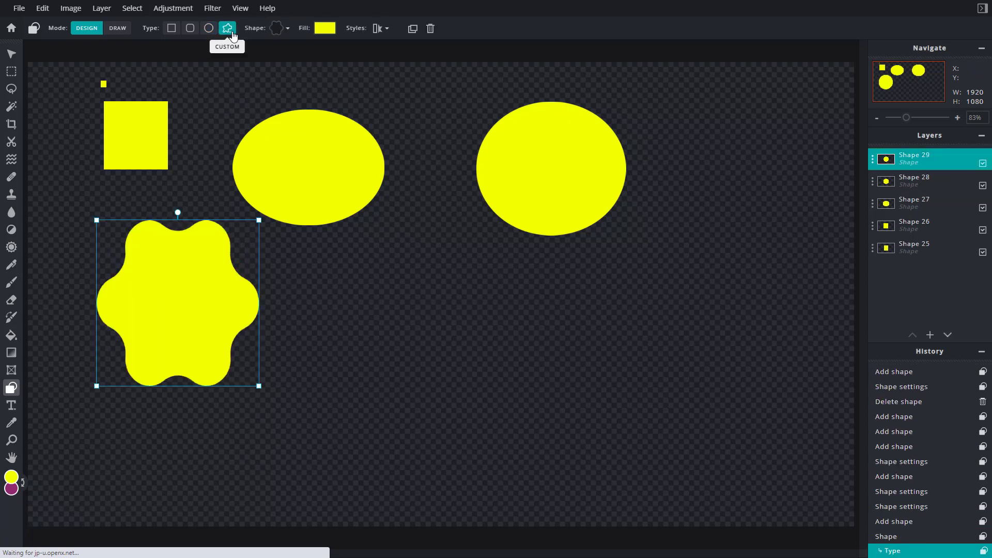
left_click(276, 29)
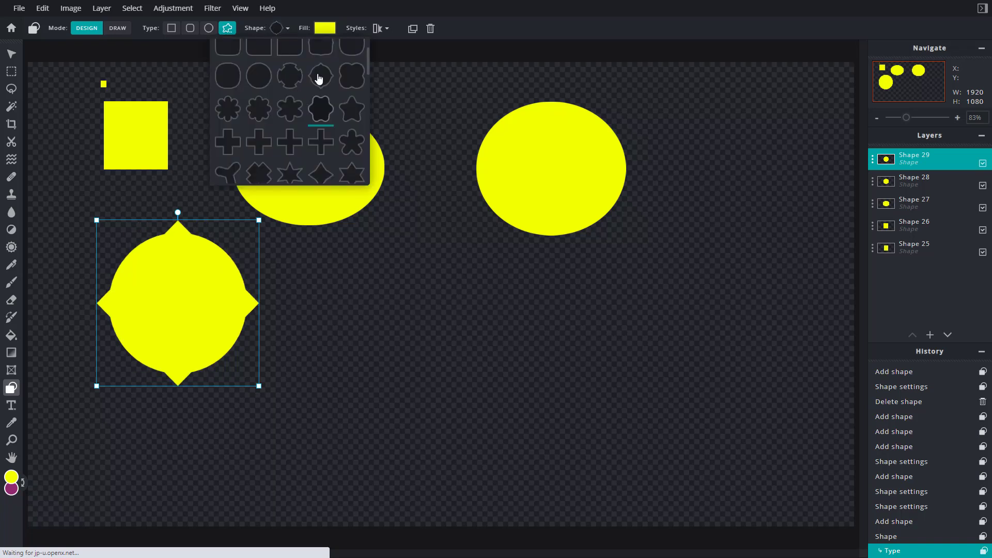
scroll(326, 131, "down", 5)
left_click(351, 129)
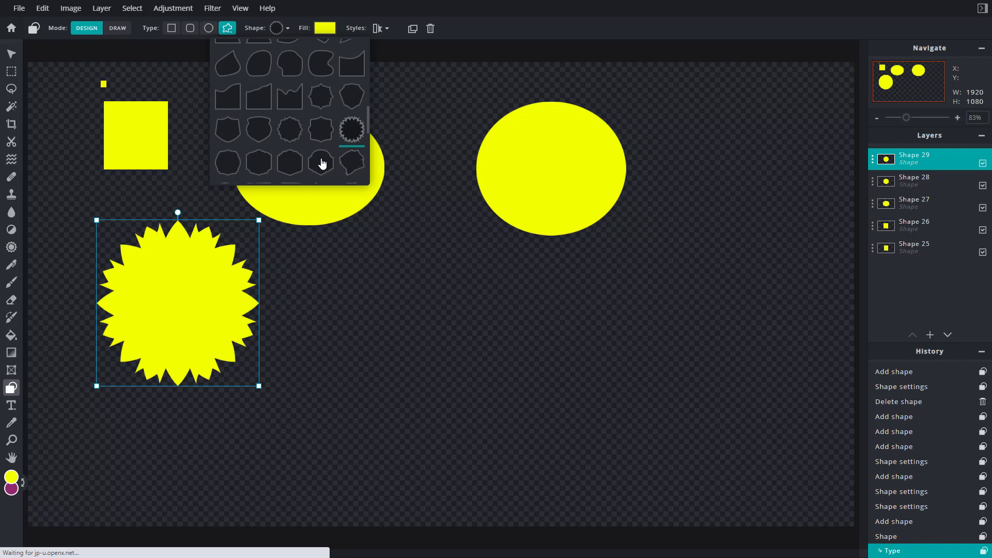
scroll(321, 163, "down", 3)
left_click(322, 164)
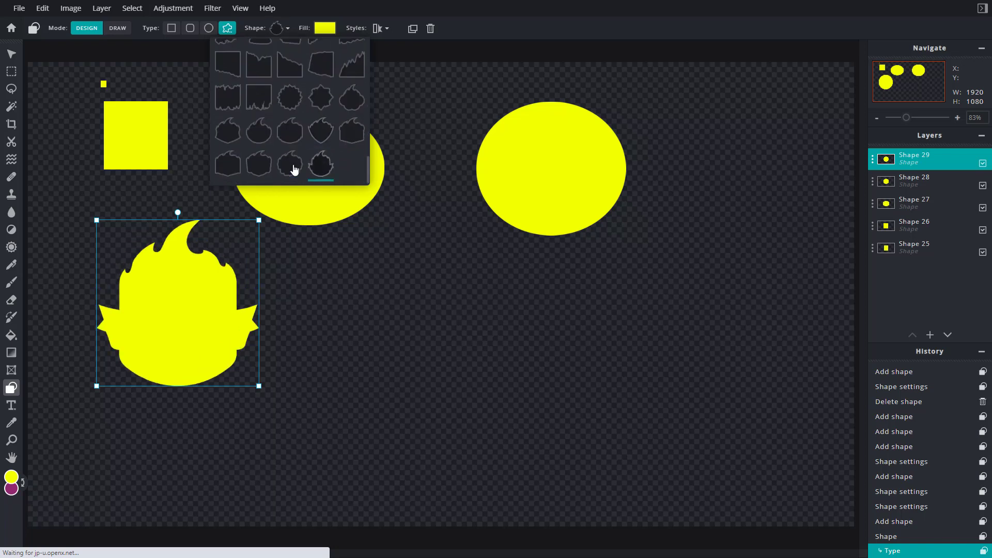
left_click(294, 172)
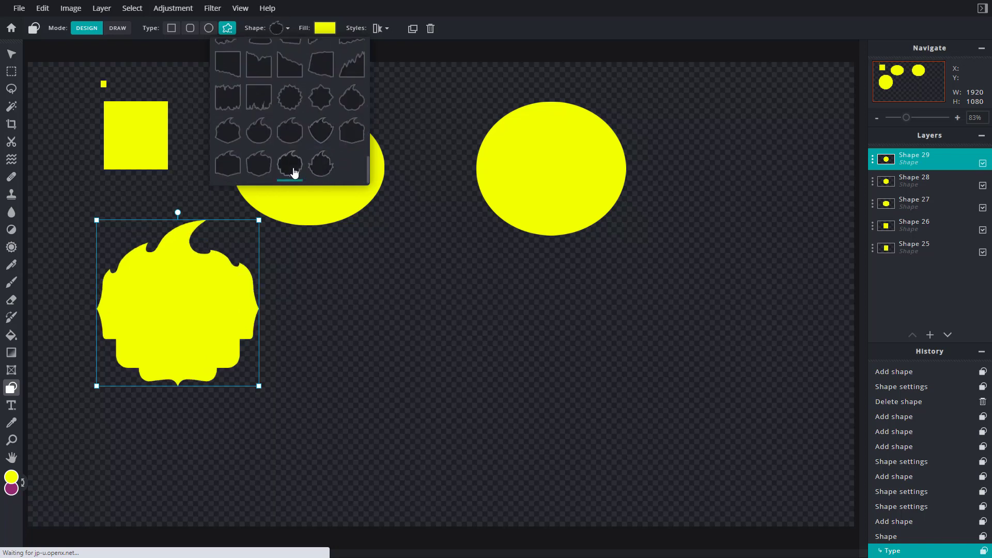
left_click(428, 120)
left_click(254, 84)
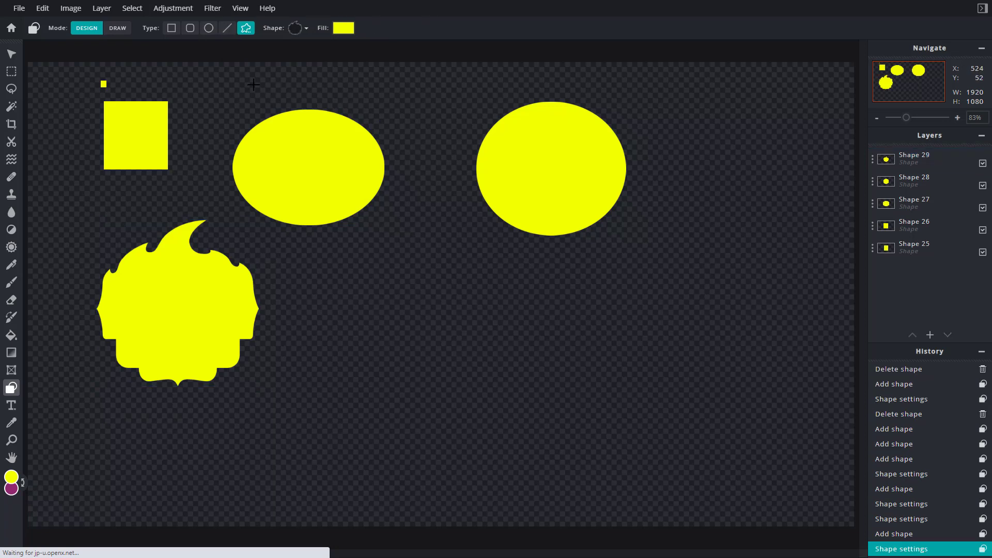
Draw a slanted line below the ellipses with size 53 in dark red #922C2C.
left_click(228, 28)
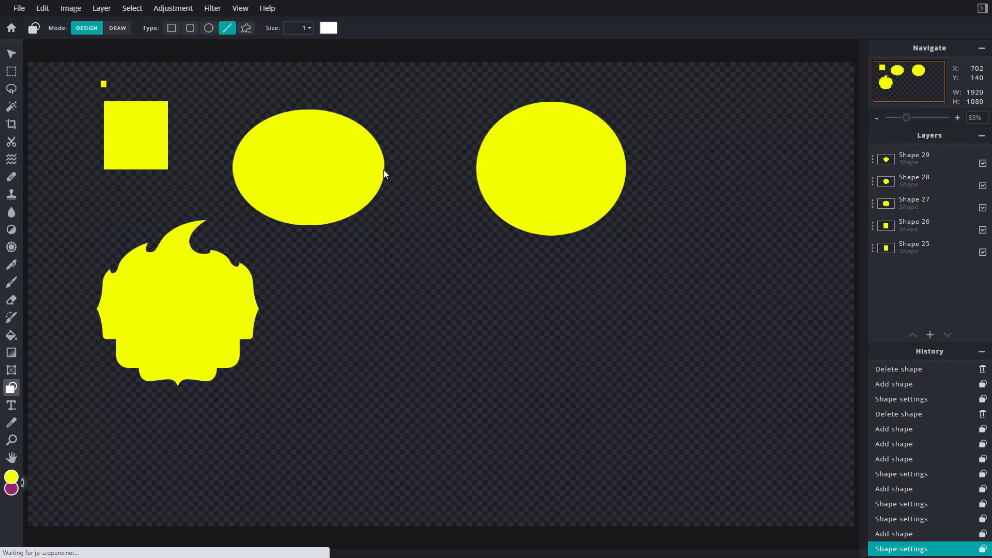
left_click_drag(398, 221, 424, 391)
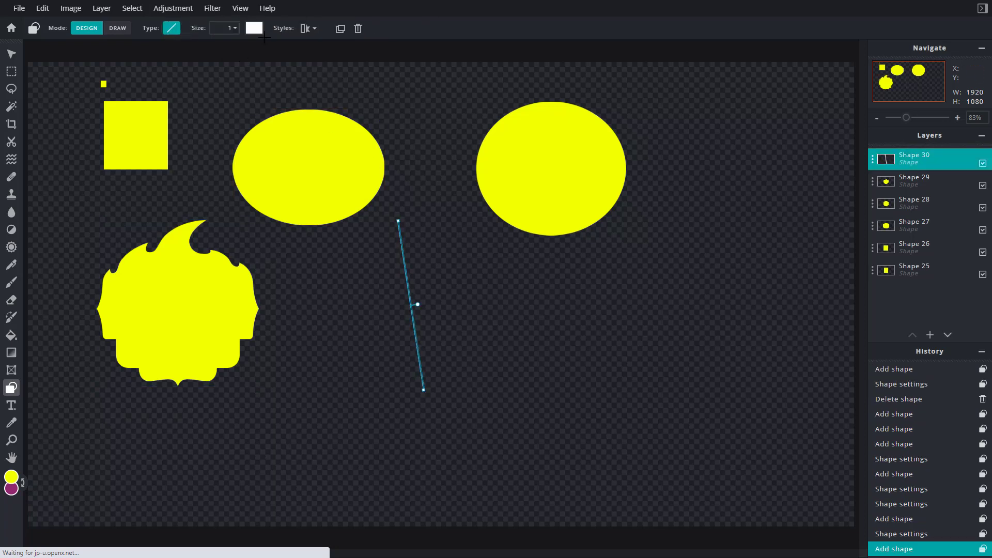
left_click(239, 30)
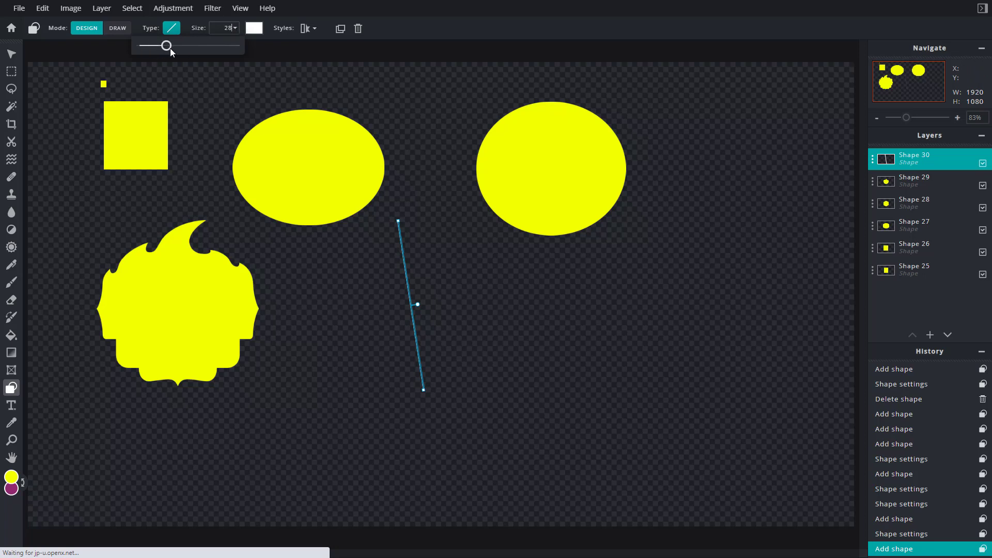
key("Return")
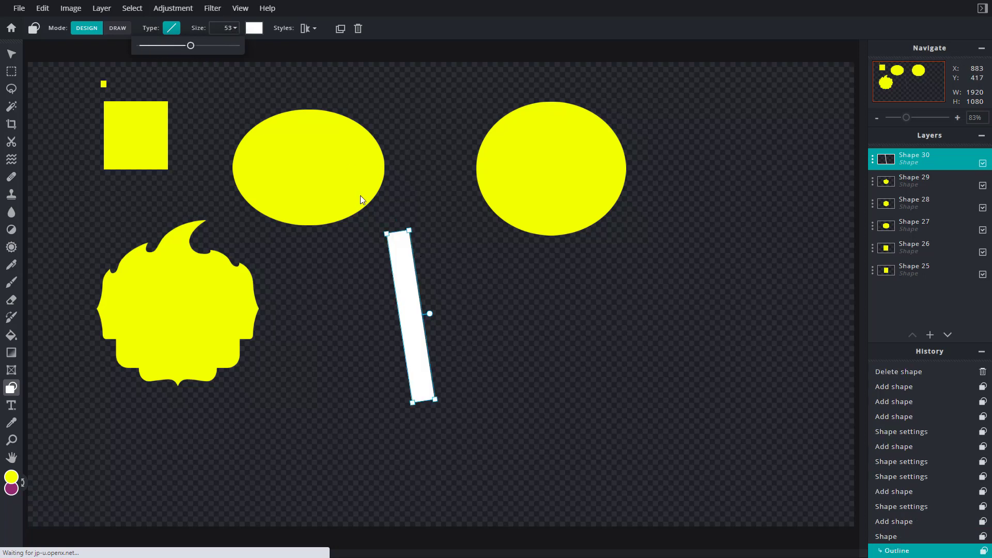
left_click(254, 29)
left_click(470, 268)
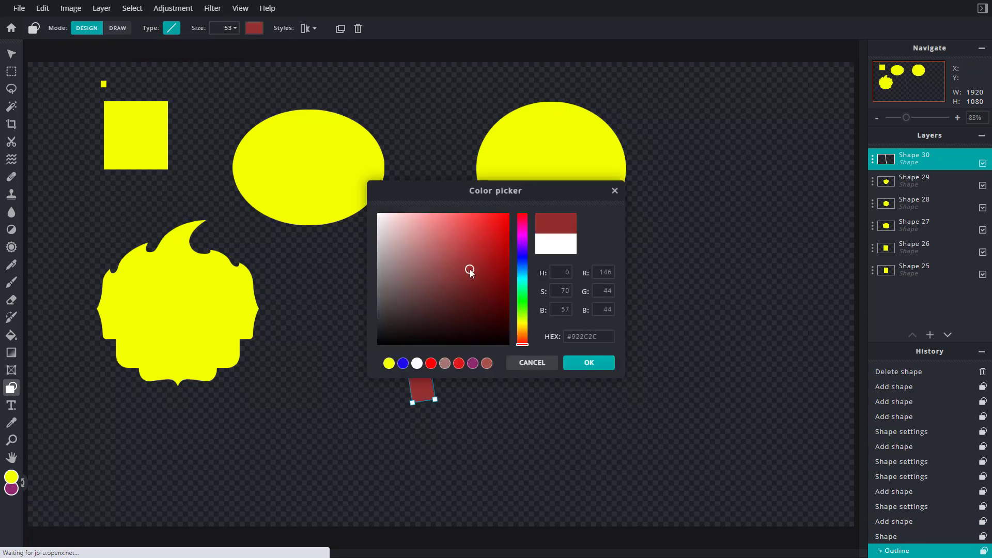
left_click(587, 365)
left_click(552, 178)
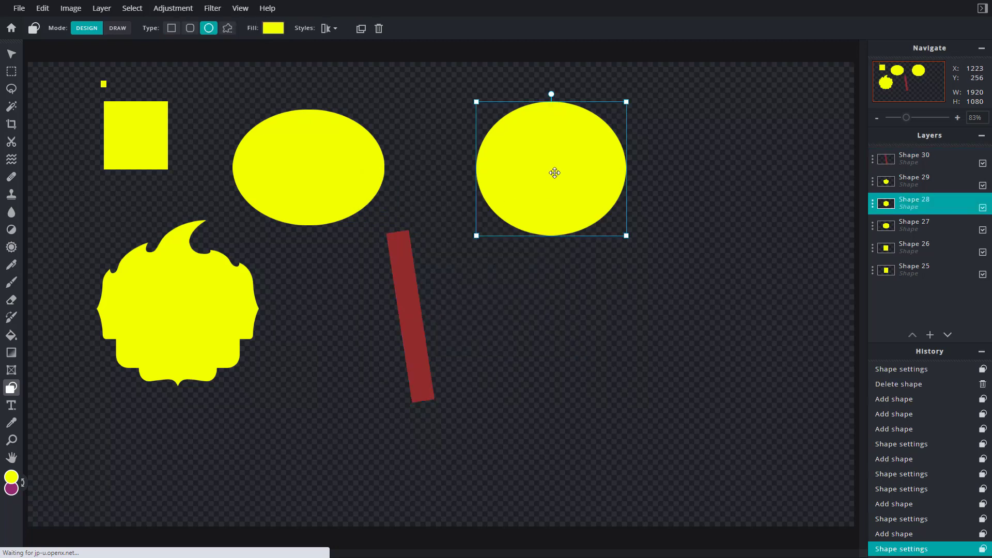
Reshape the middle ellipse into a circle and nudge it slightly upward.
left_click(276, 159)
left_click(326, 153)
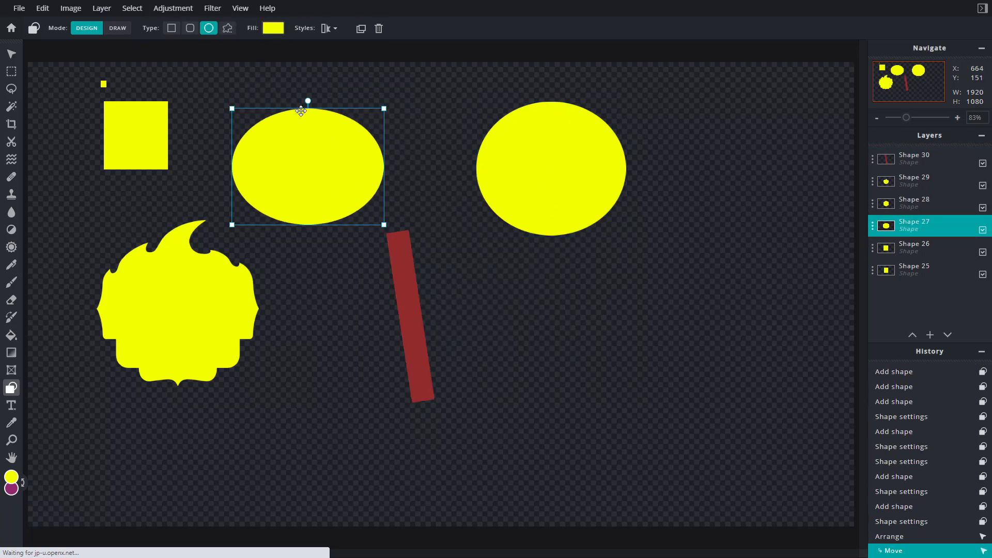
left_click_drag(309, 102, 288, 93)
left_click_drag(366, 91, 334, 90)
left_click_drag(302, 151, 318, 137)
left_click(411, 148)
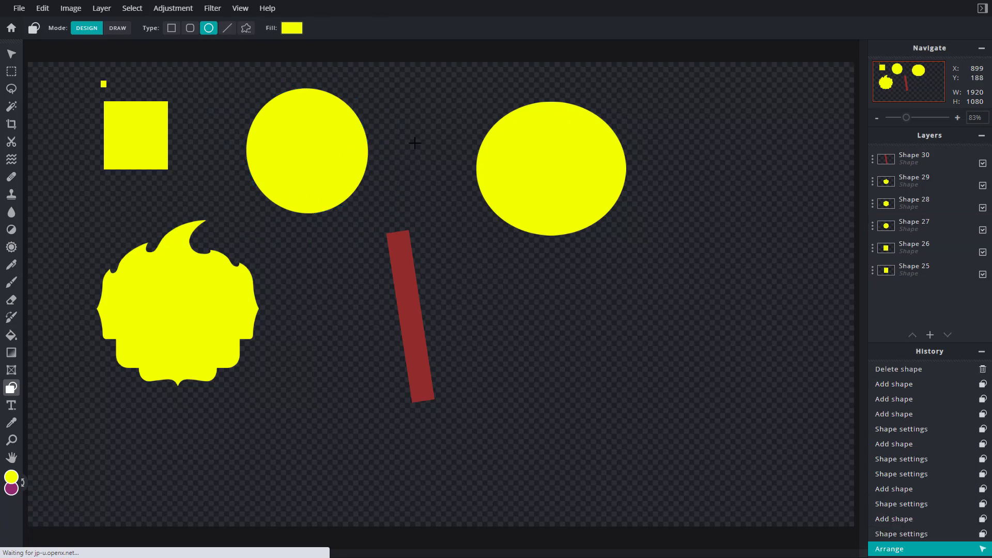
Duplicate the yellow circle and place the copy at the lower right beside the red bar.
left_click(281, 153)
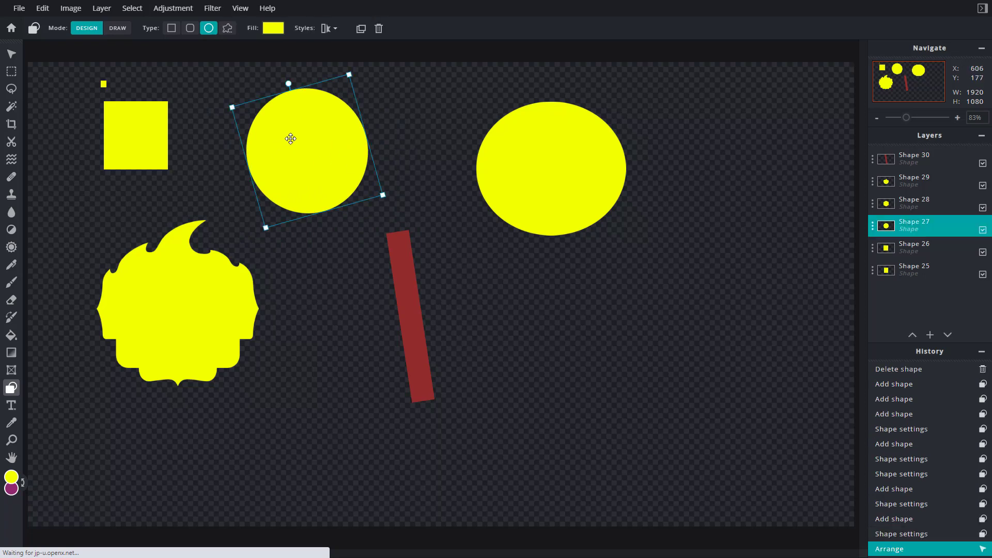
left_click(361, 29)
left_click_drag(326, 155, 610, 343)
left_click(401, 98)
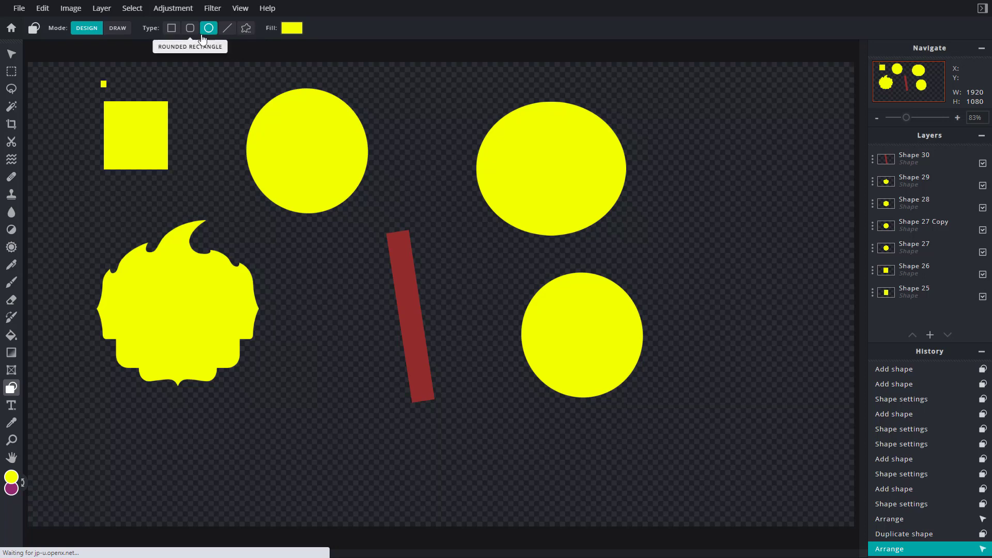
Draw a yellow pinwheel custom shape and move it over the top of the red bar.
left_click(246, 28)
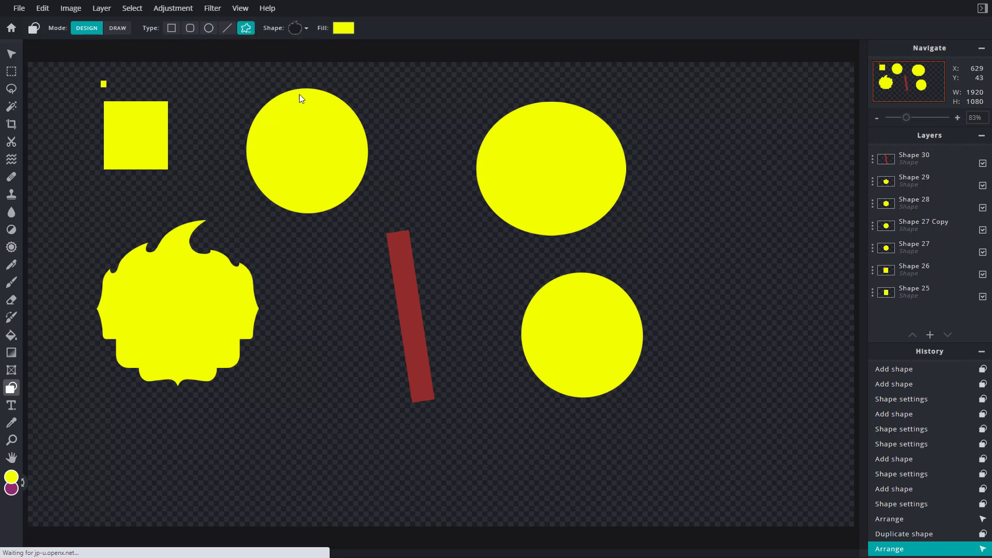
left_click(297, 29)
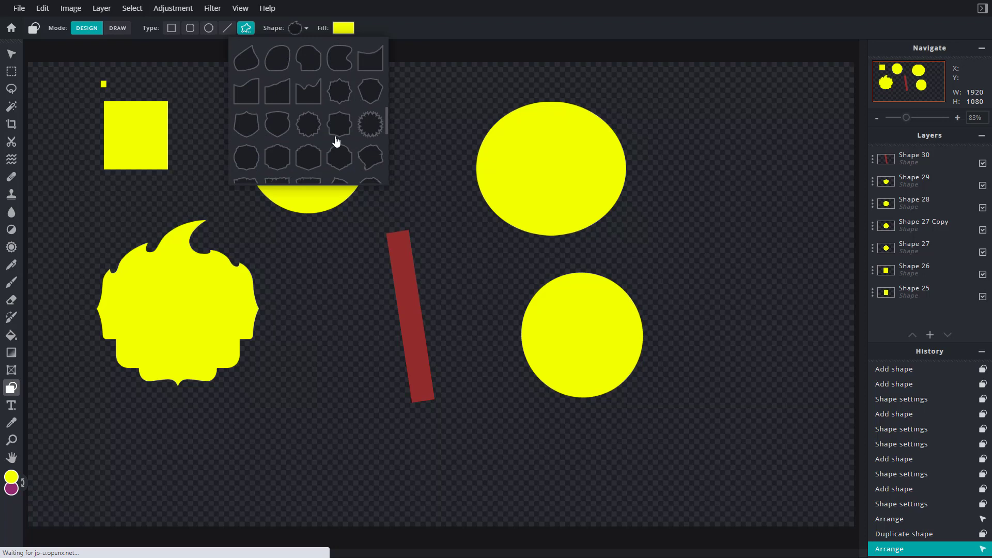
scroll(293, 129, "down", 5)
left_click(241, 136)
left_click_drag(376, 166, 578, 355)
left_click_drag(521, 293, 369, 307)
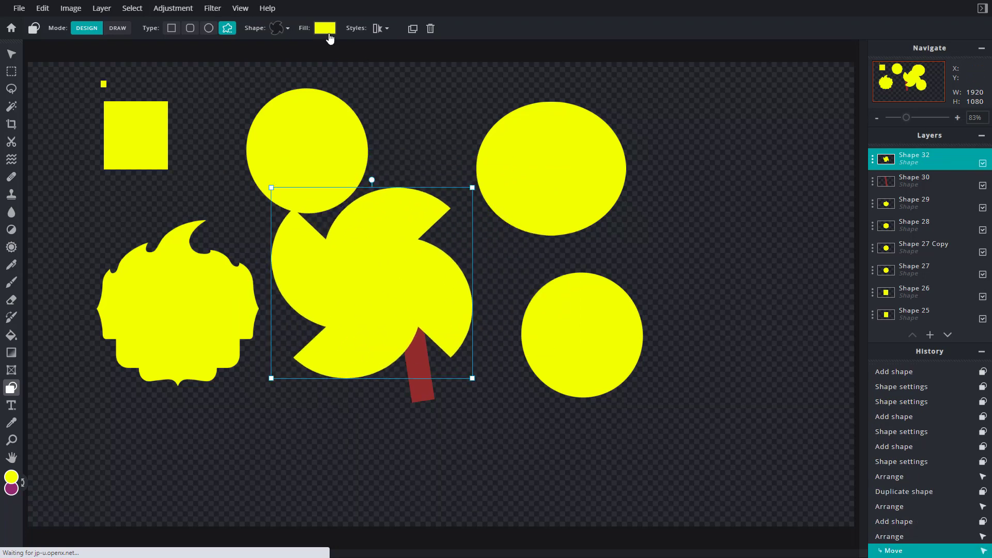
Set the pinwheel's solid fill to pale cream #FCFFC9 after trying several colours.
left_click(329, 33)
mouse_move(281, 108)
left_mouse_down()
mouse_move(327, 111)
mouse_move(293, 98)
left_mouse_up()
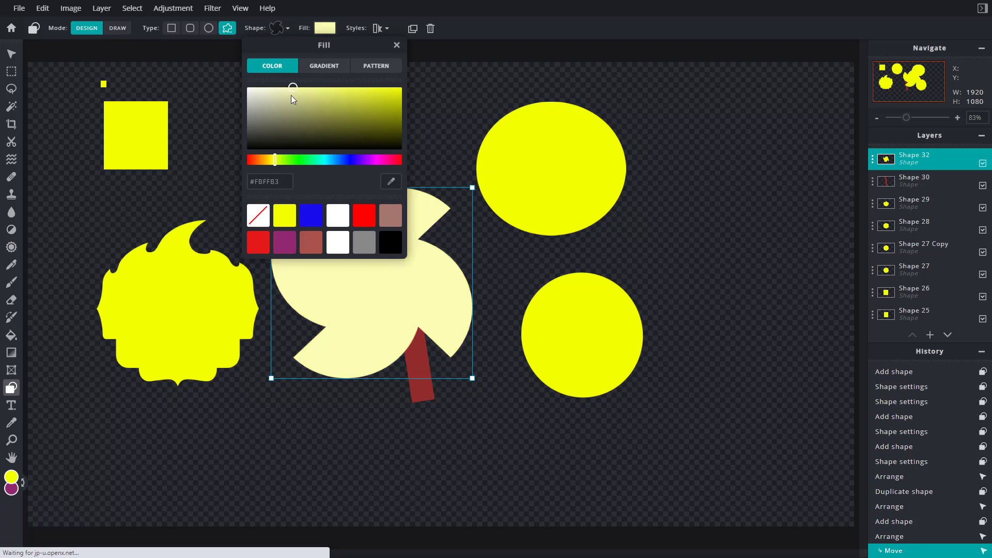
left_click(365, 221)
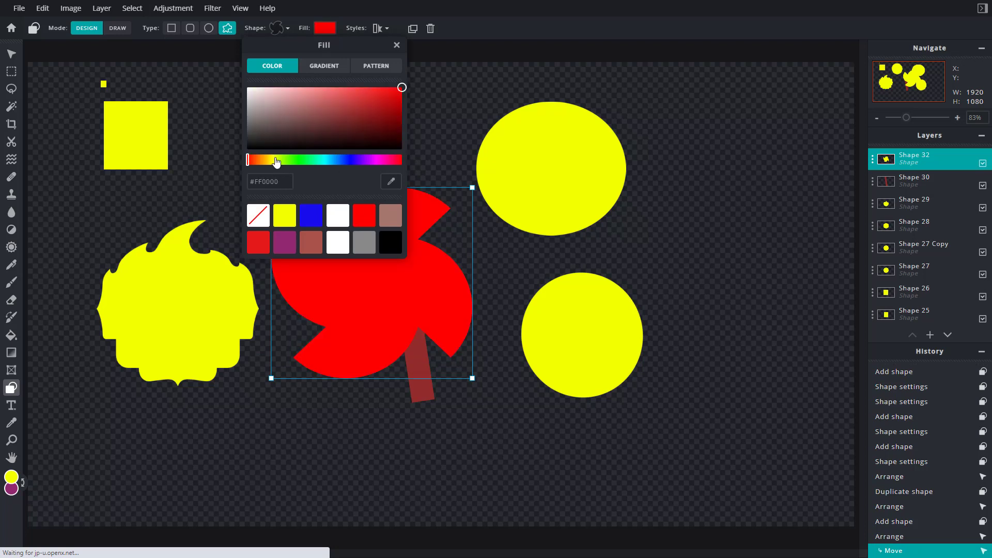
left_click_drag(277, 162, 311, 159)
left_click_drag(274, 89, 277, 93)
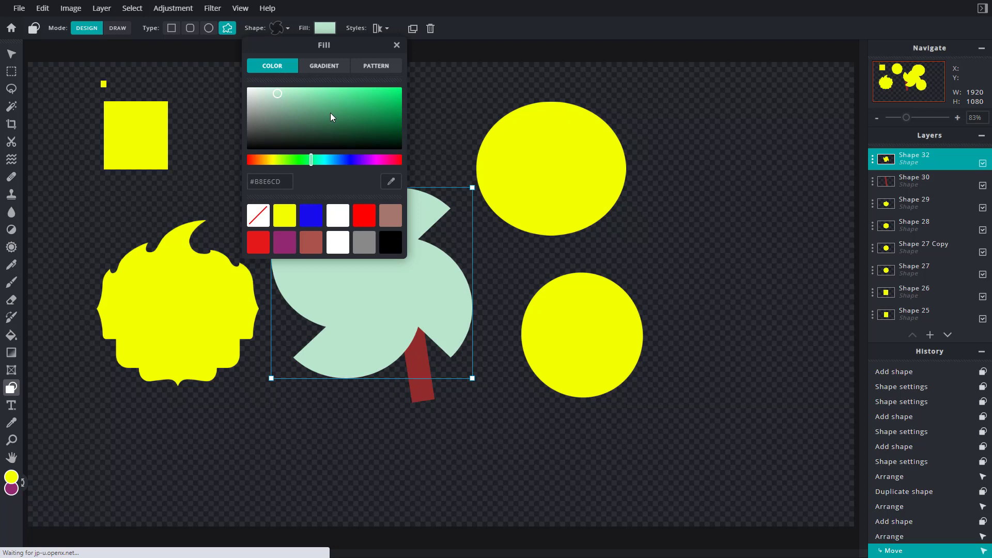
left_click(391, 185)
left_click(525, 148)
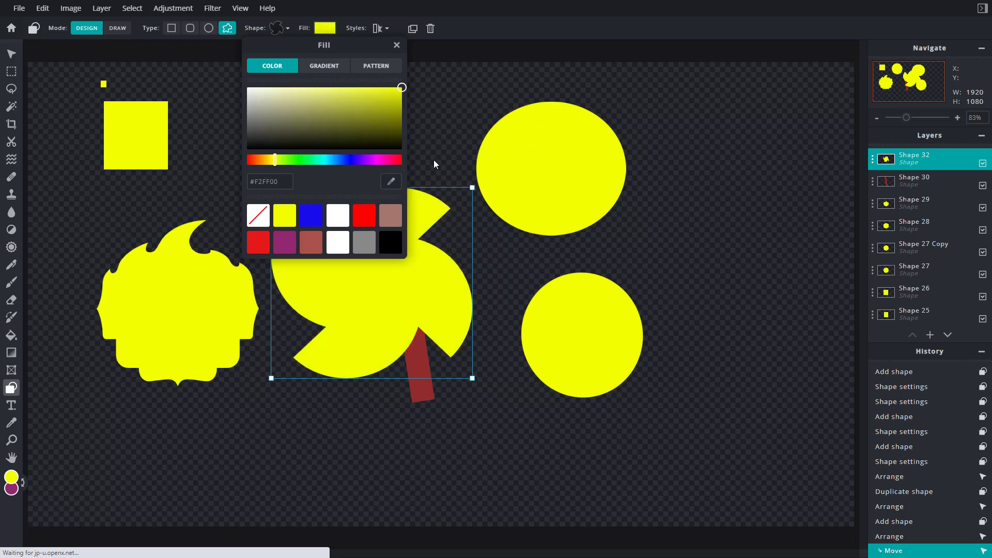
left_click_drag(331, 111, 286, 73)
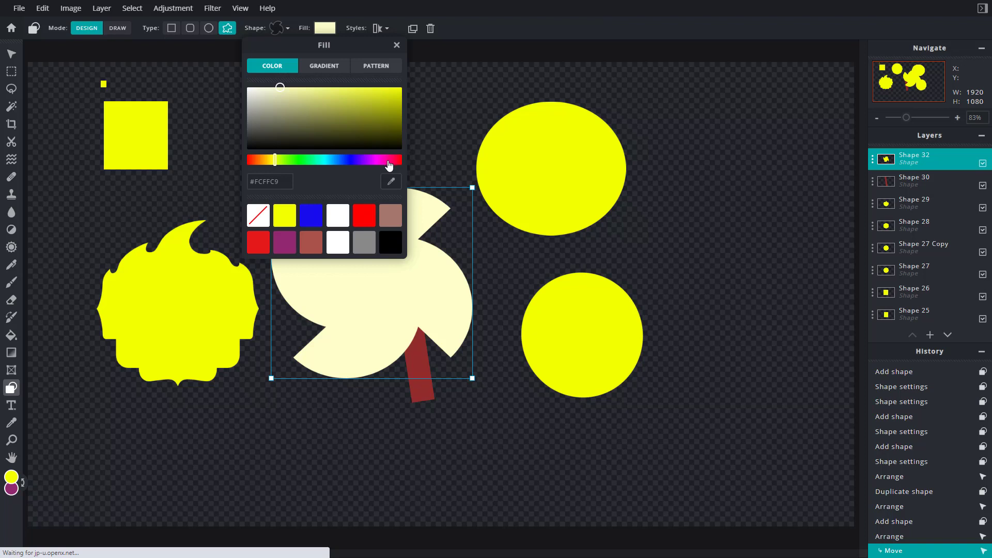
left_click(396, 47)
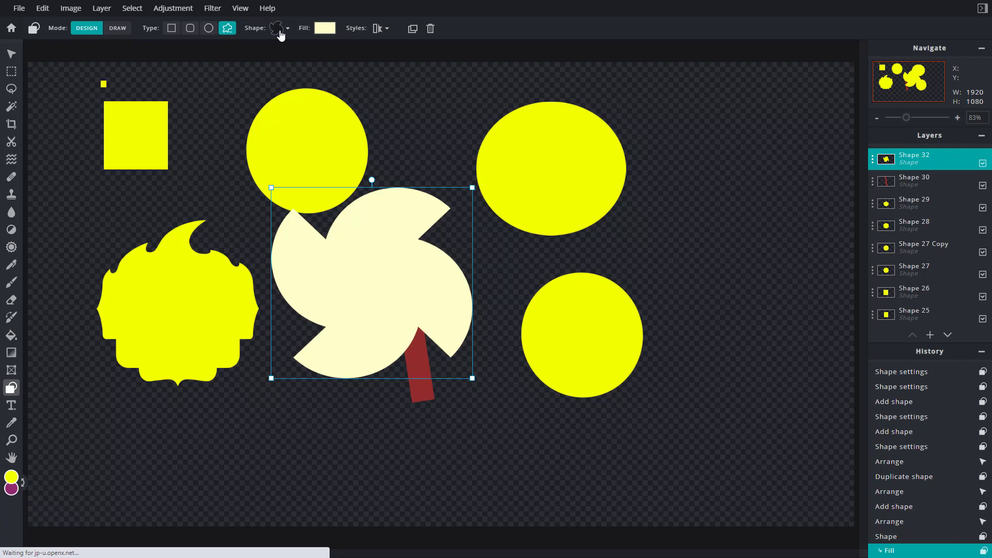
left_click(324, 28)
Apply the black-to-red gradient preset to the pinwheel and make it radial.
left_click(325, 74)
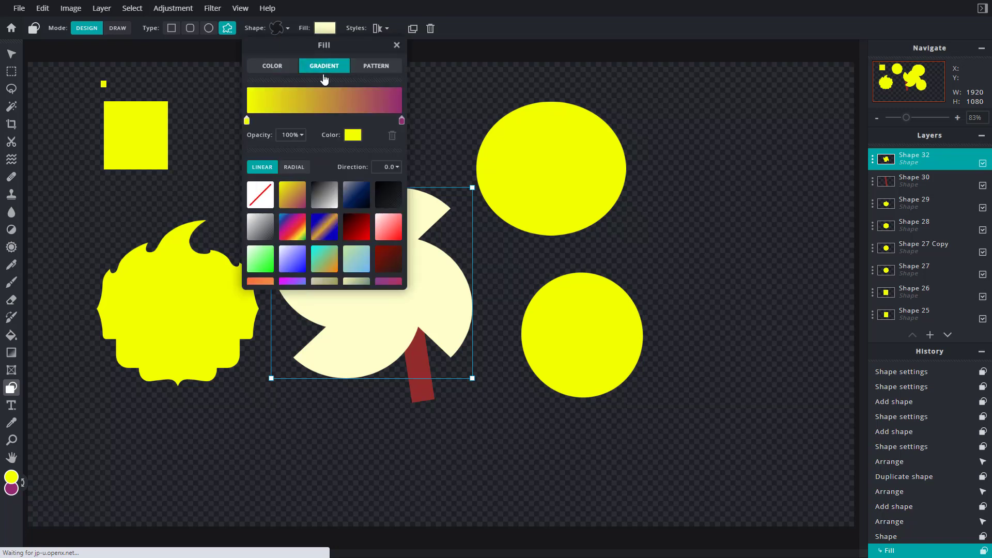
left_click(358, 203)
left_click(359, 236)
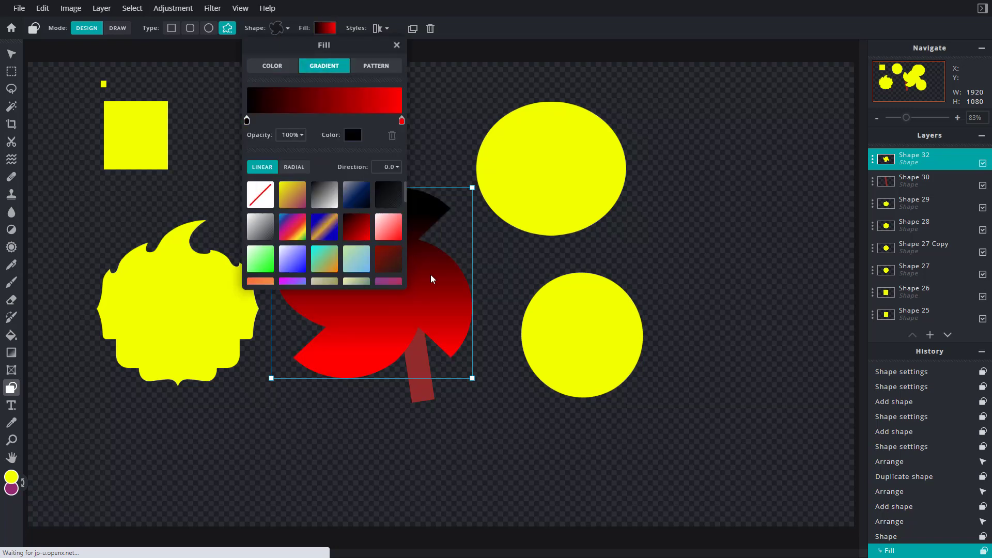
left_click(292, 167)
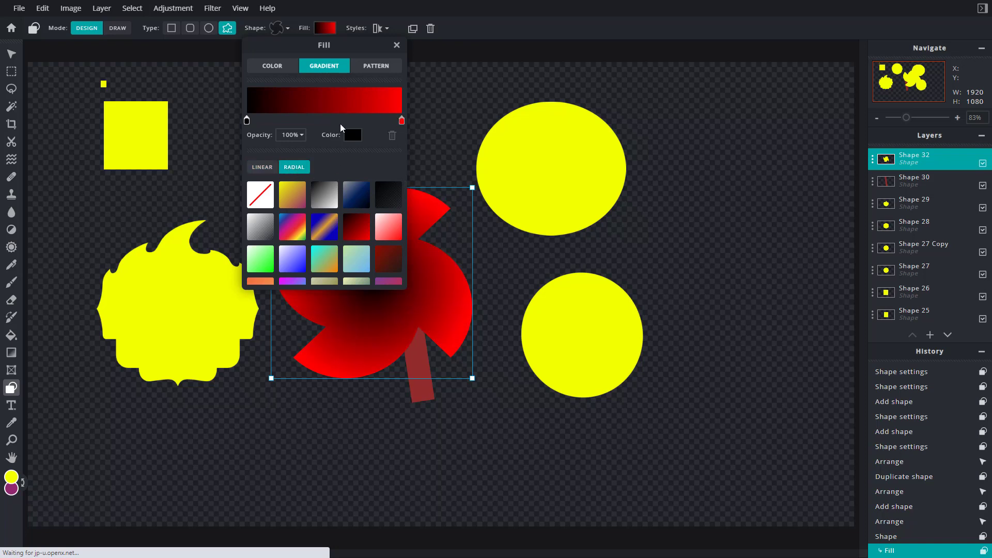
Adjust the gradient stops, removing the extra black stop and shrinking the red centre.
left_click(322, 121)
mouse_move(399, 120)
left_mouse_down()
mouse_move(289, 122)
mouse_move(401, 122)
left_mouse_up()
left_click(393, 135)
left_click(341, 120)
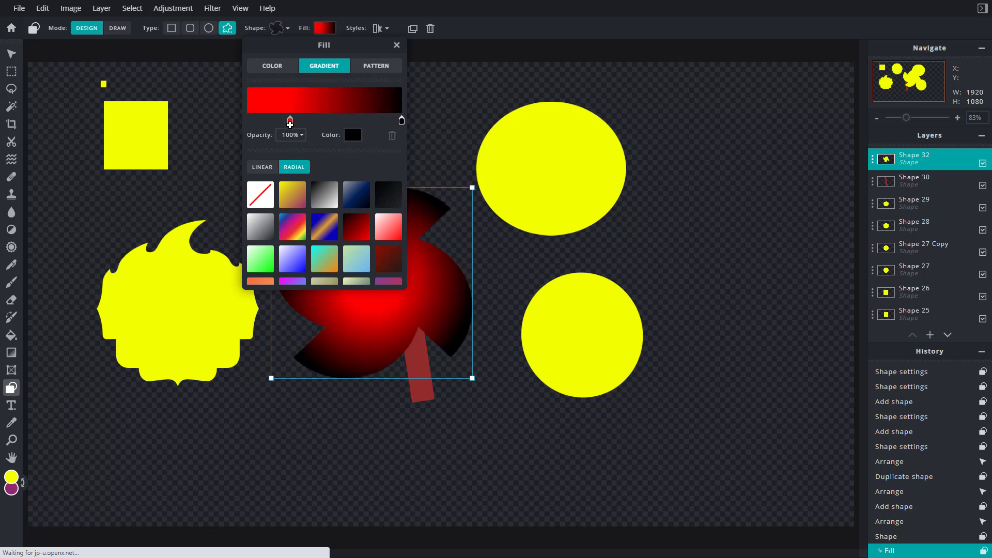
left_click(290, 121)
mouse_move(291, 122)
left_mouse_down()
mouse_move(247, 122)
mouse_move(306, 127)
mouse_move(297, 124)
left_mouse_up()
Change the red gradient stop to pink #E19090.
left_click(353, 135)
left_click(425, 229)
left_click(602, 366)
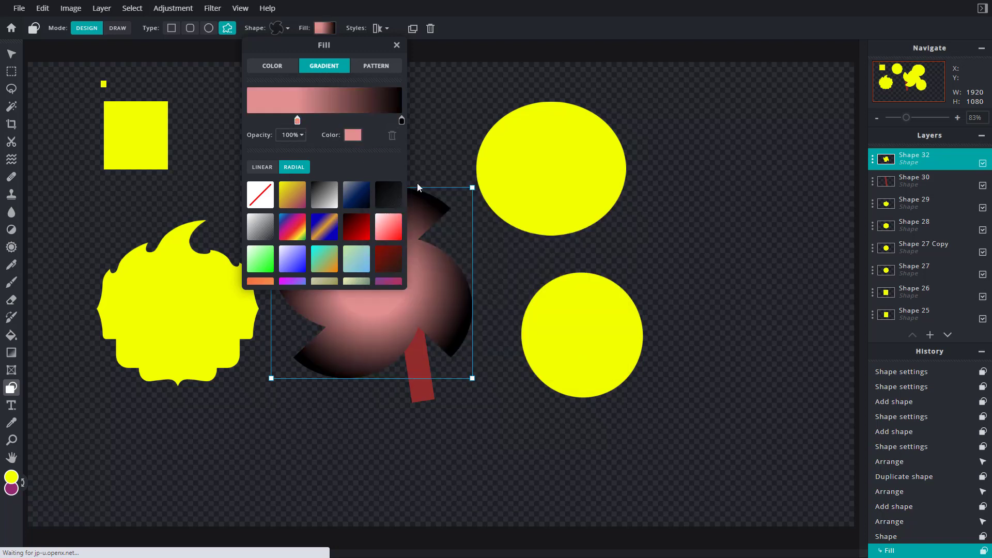
left_click(383, 70)
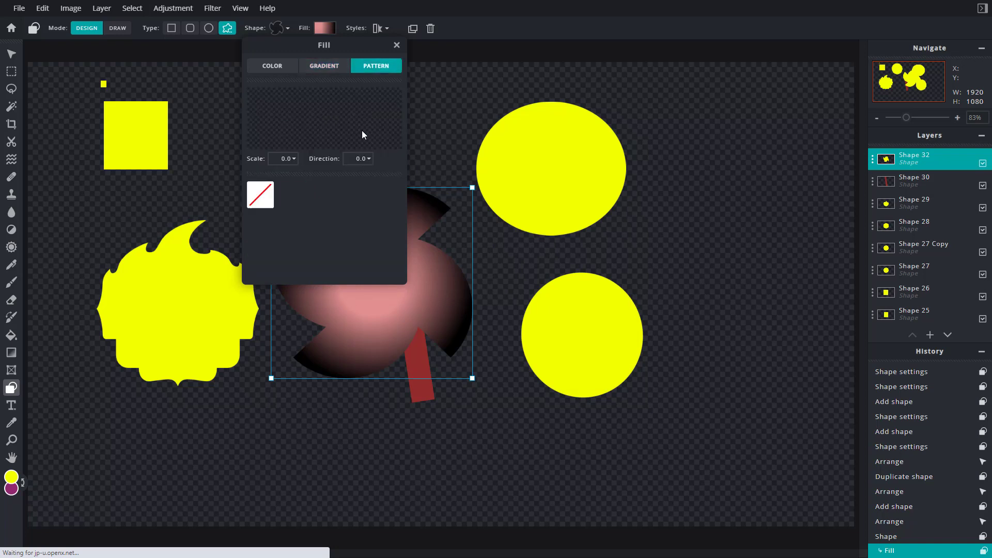
Try a circles pattern fill, rotated to 146.9 and enlarged.
left_click(368, 240)
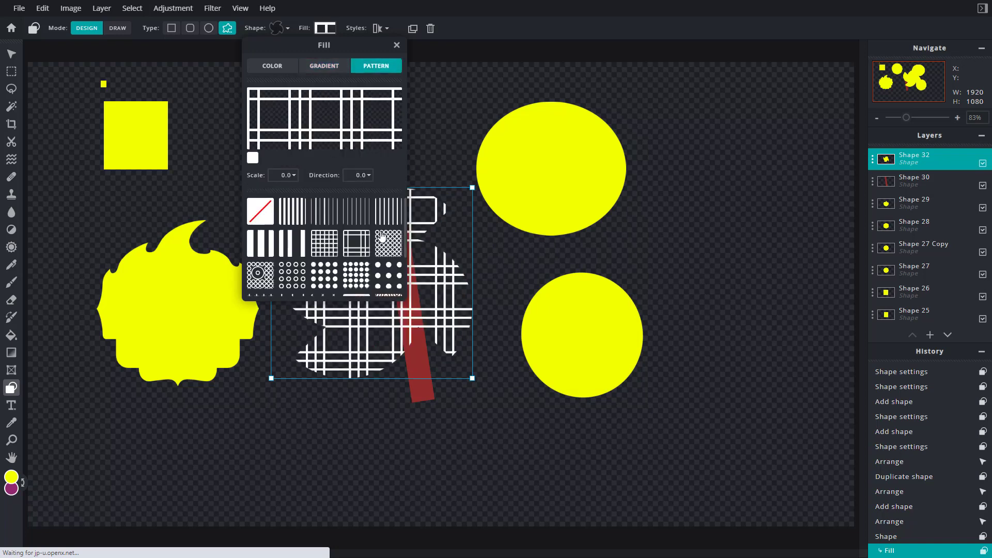
left_click(383, 239)
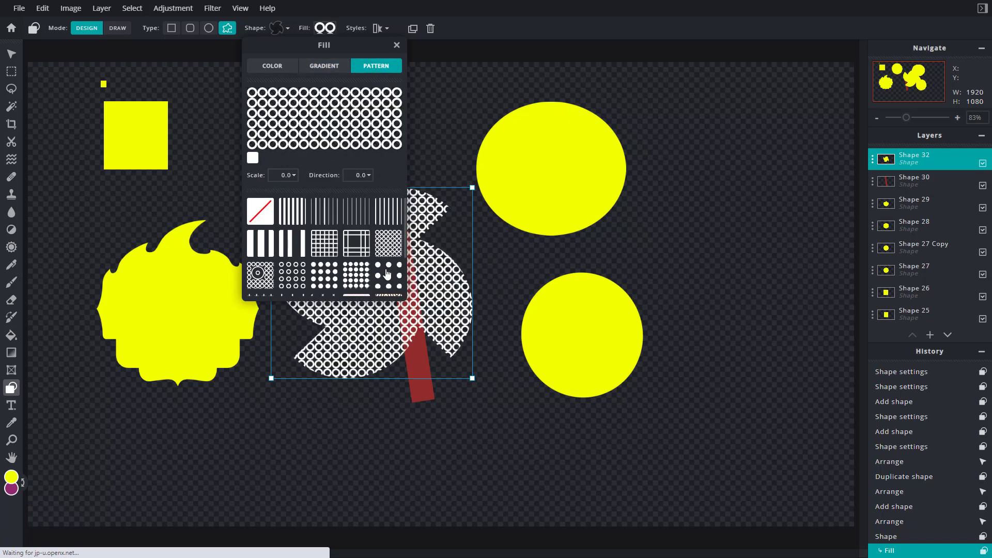
left_click(356, 176)
left_click(314, 192)
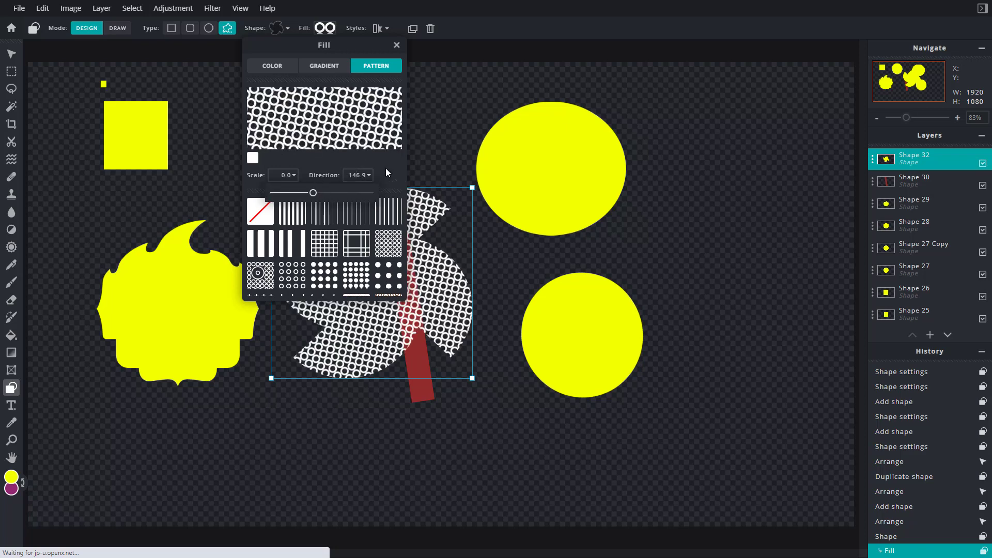
left_click(284, 175)
left_click_drag(246, 192, 251, 192)
Apply a radial white-to-red gradient and move the pinwheel right over the yellow circles.
left_click(330, 67)
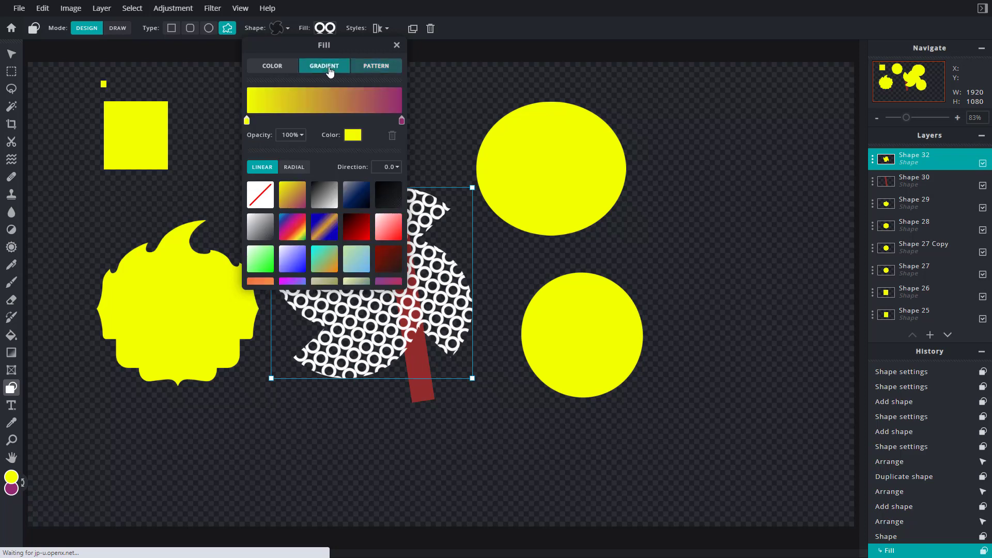
left_click(383, 226)
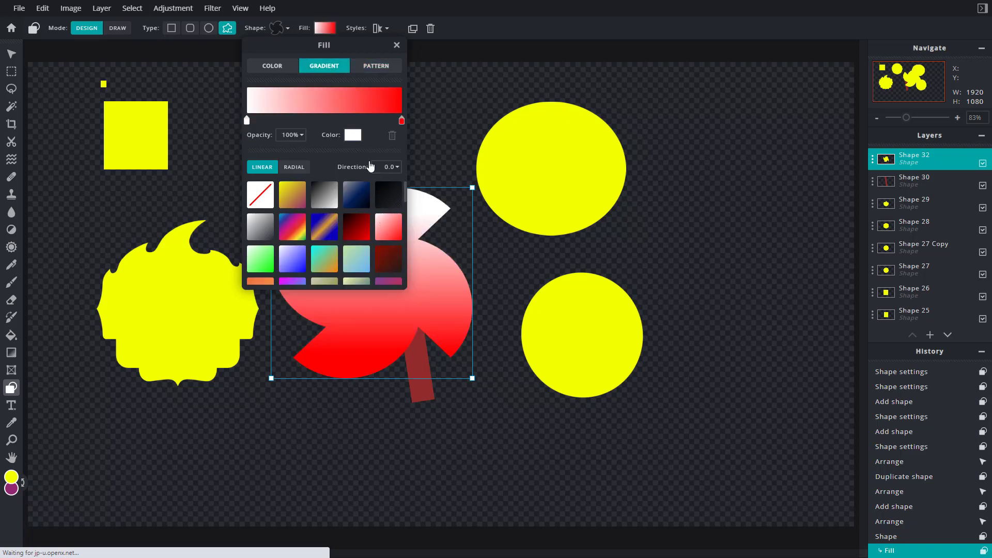
left_click(292, 165)
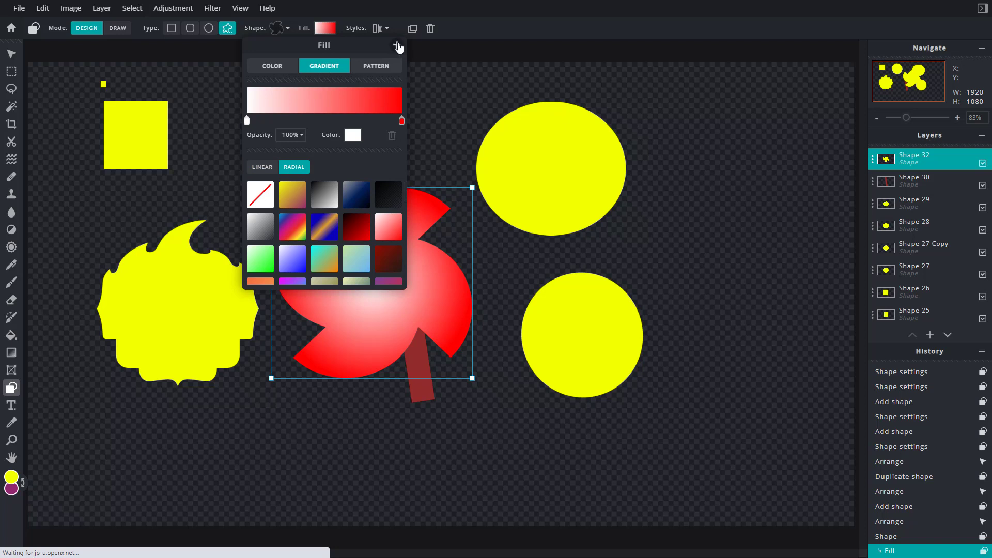
left_click(397, 45)
left_click_drag(427, 277, 461, 266)
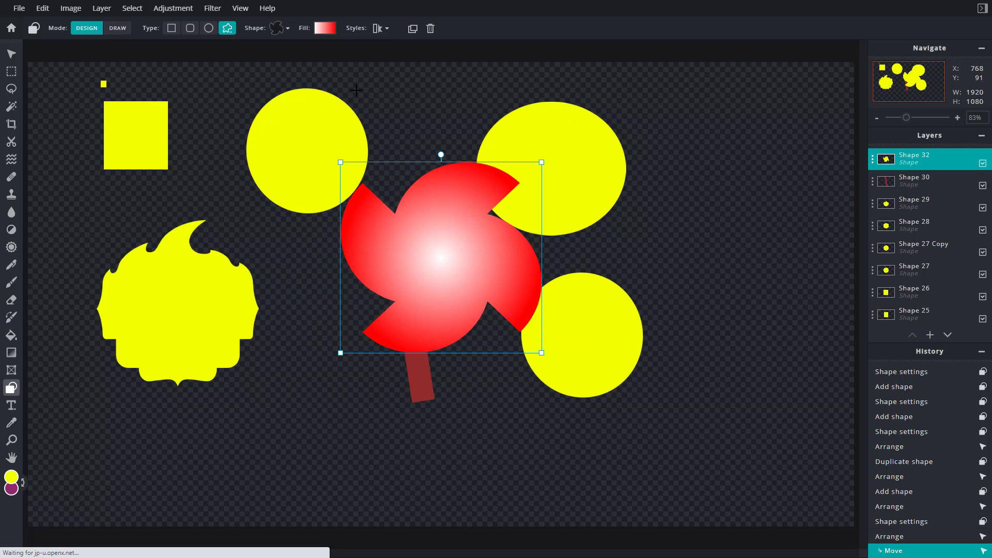
left_click(381, 29)
Give the pinwheel a black outline of size 19.
left_click(425, 72)
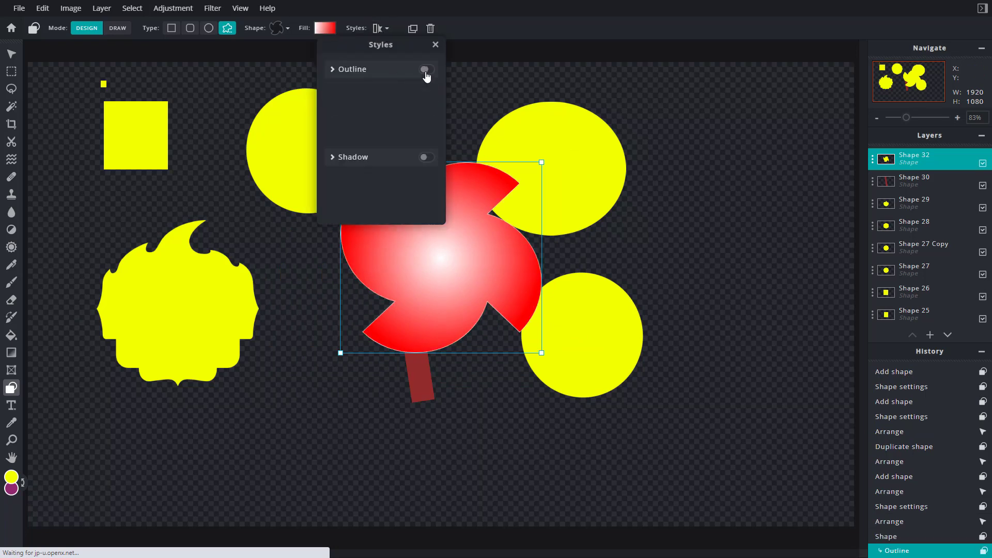
left_click_drag(331, 129, 347, 129)
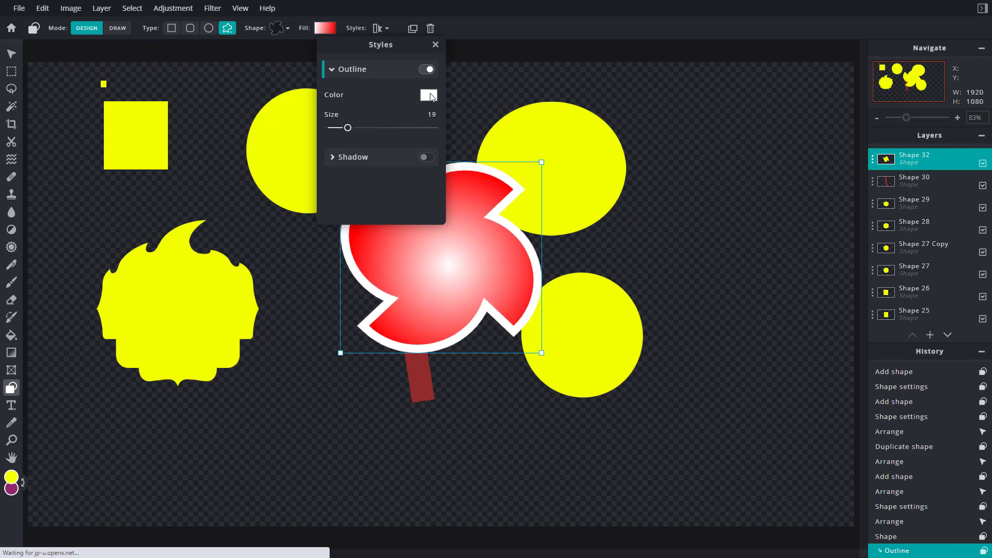
left_click(429, 95)
left_click_drag(455, 244, 405, 333)
left_click(583, 364)
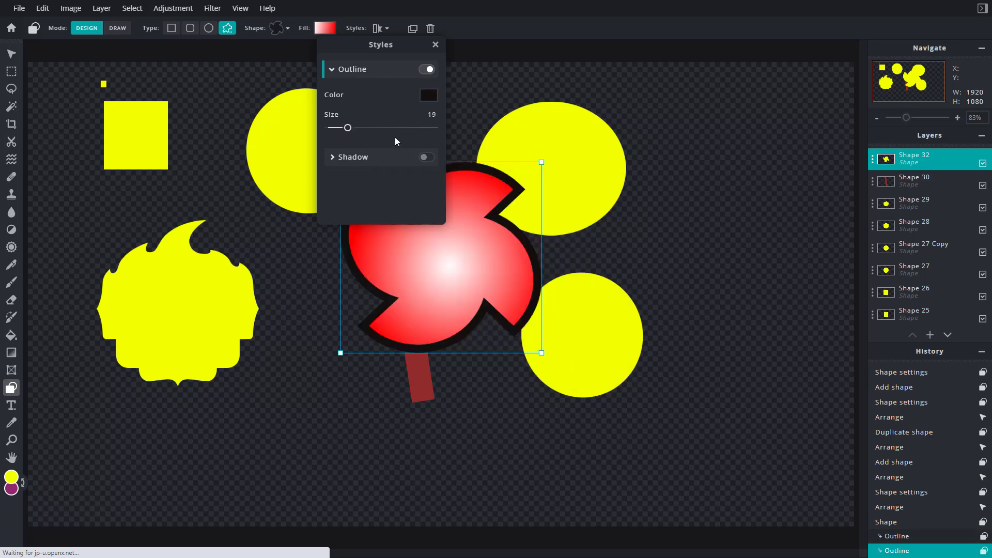
Enable a drop shadow on the pinwheel and set its colour to black.
left_click(429, 158)
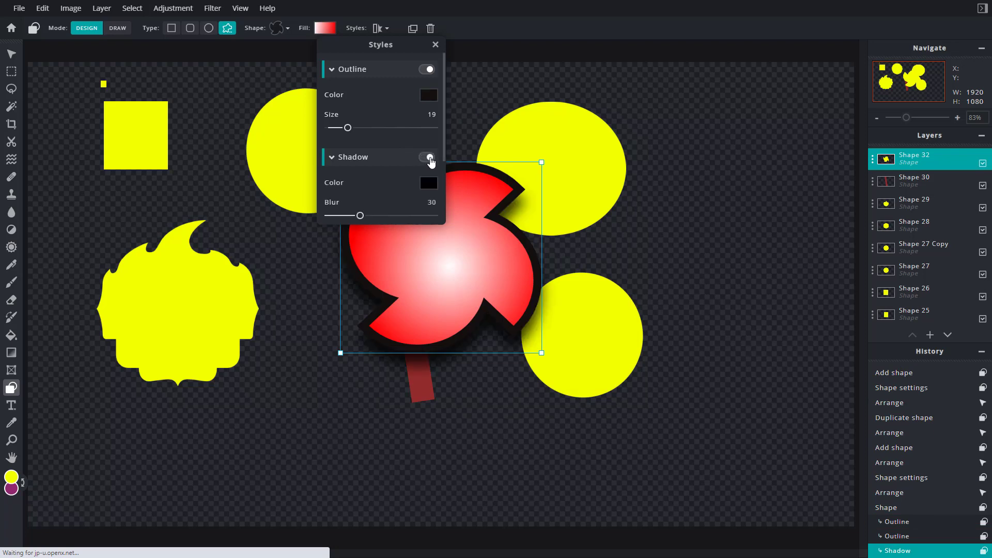
left_click(429, 183)
left_click(446, 237)
left_click(450, 237)
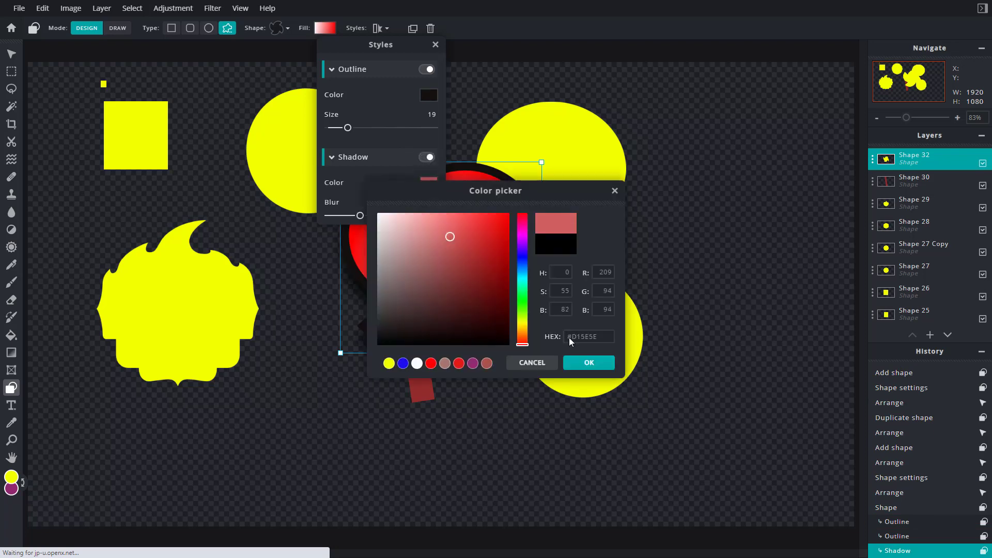
left_click(590, 362)
left_click(428, 183)
left_click(379, 343)
left_click(593, 363)
Increase the shadow blur, then drag the pinwheel higher up over the red bar.
mouse_move(361, 216)
left_mouse_down()
mouse_move(437, 217)
mouse_move(446, 227)
mouse_move(345, 222)
mouse_move(374, 224)
left_mouse_up()
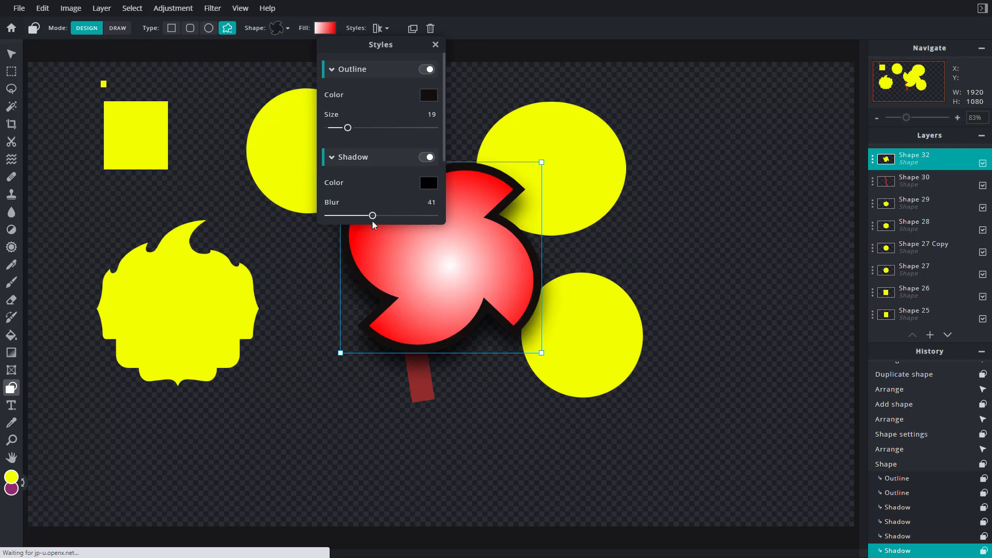
left_click(455, 269)
left_click_drag(454, 268, 491, 188)
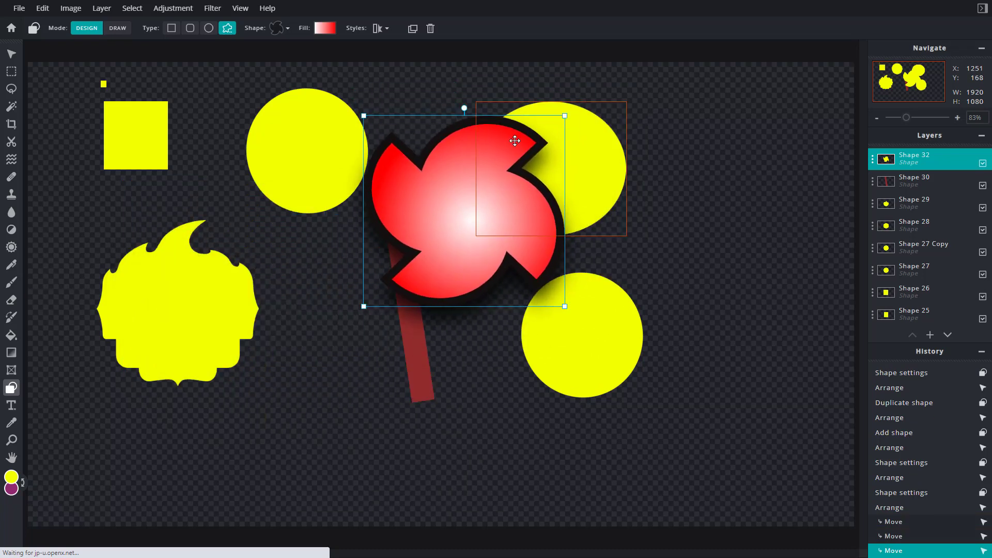
left_click(412, 28)
left_click_drag(472, 145, 281, 251)
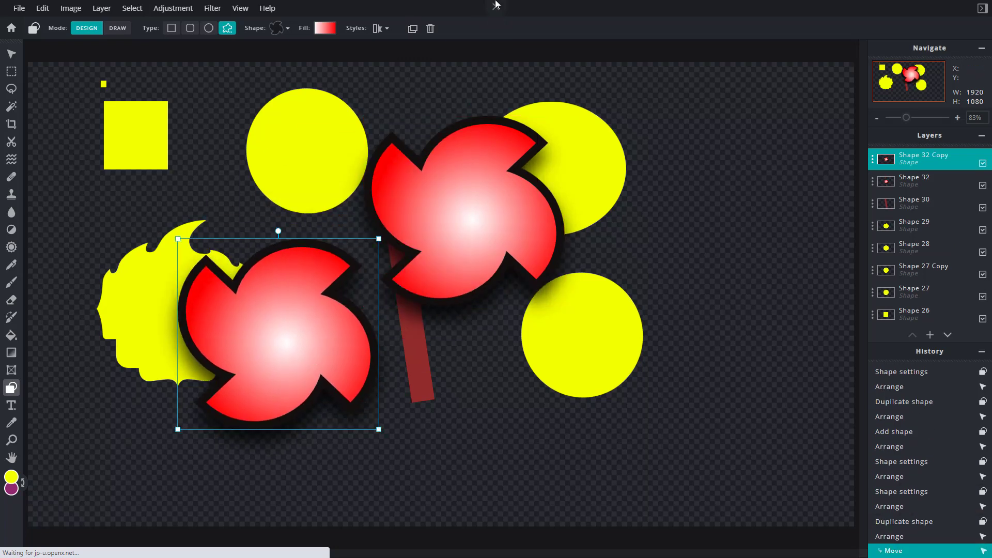
left_click(431, 29)
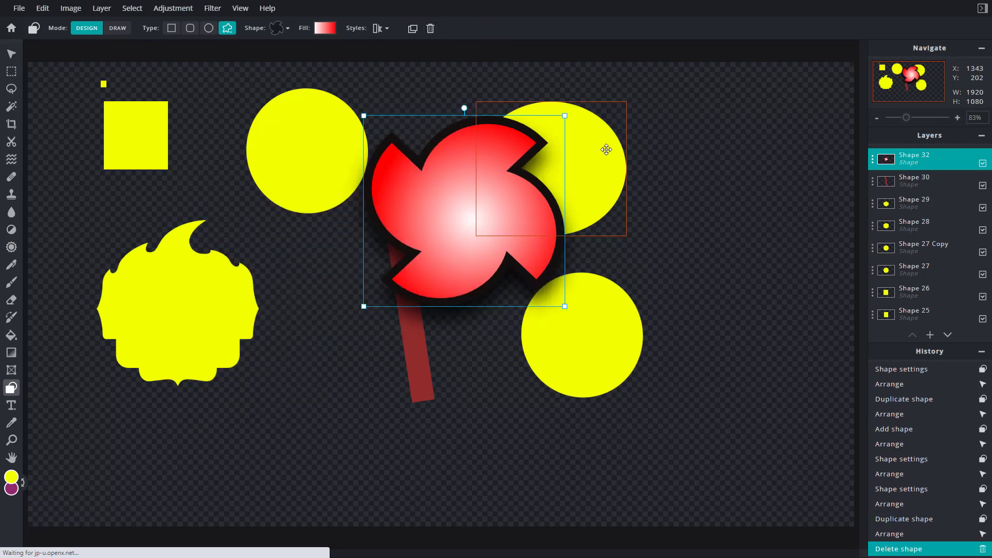